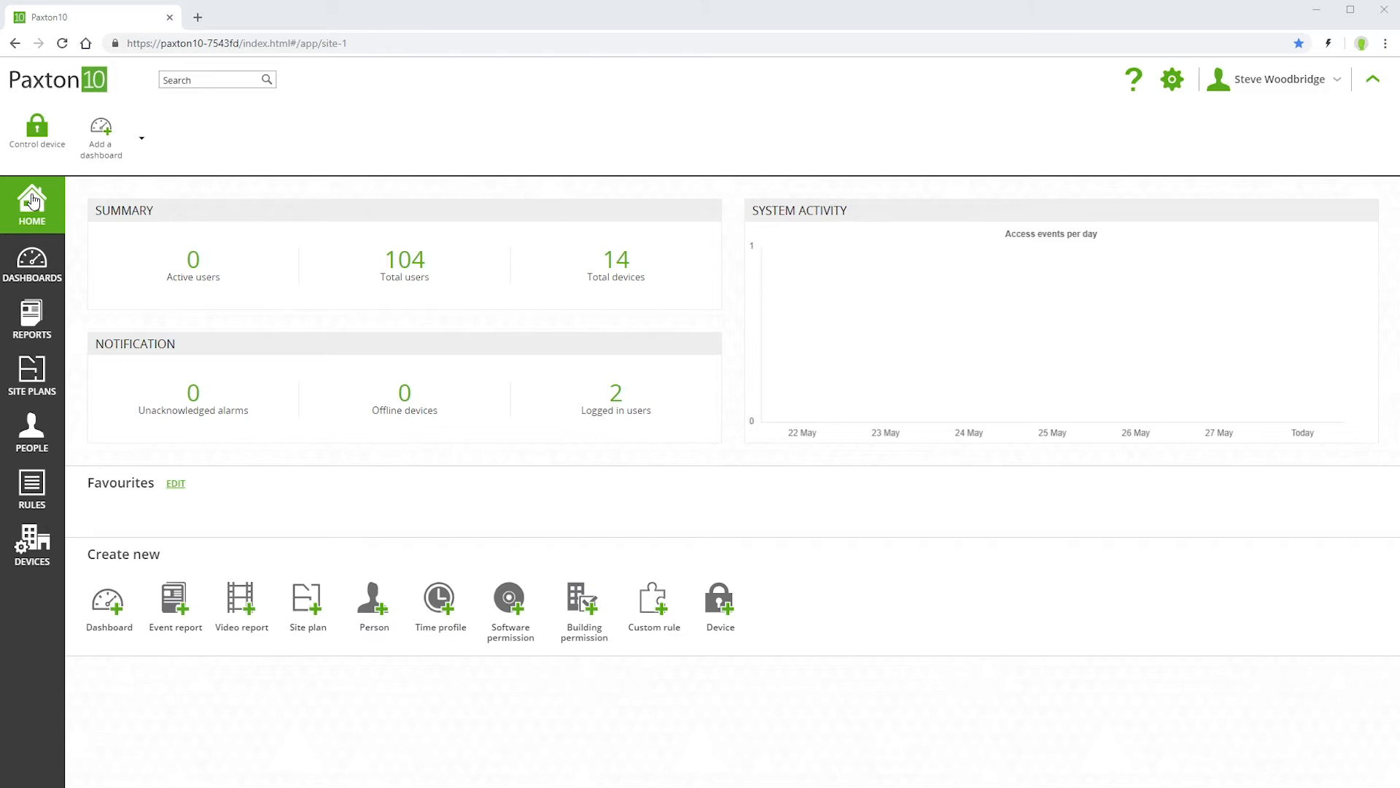
Examine the people and access levels of the System Engineer, Supervisor, Credential Administrator, Read Only and Events Only software permissions.
{"action": "left_click", "coordinate": [32, 485]}
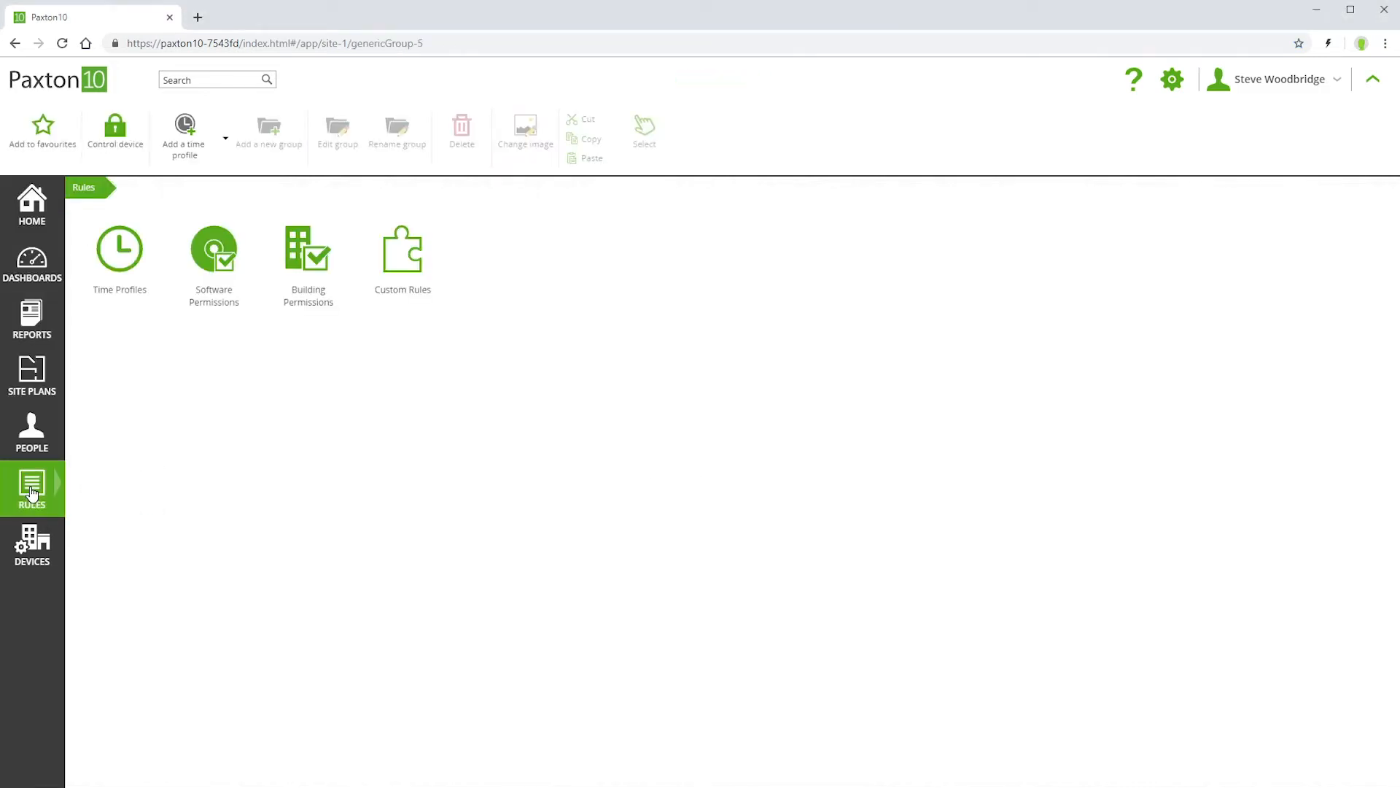
{"action": "left_click", "coordinate": [214, 263]}
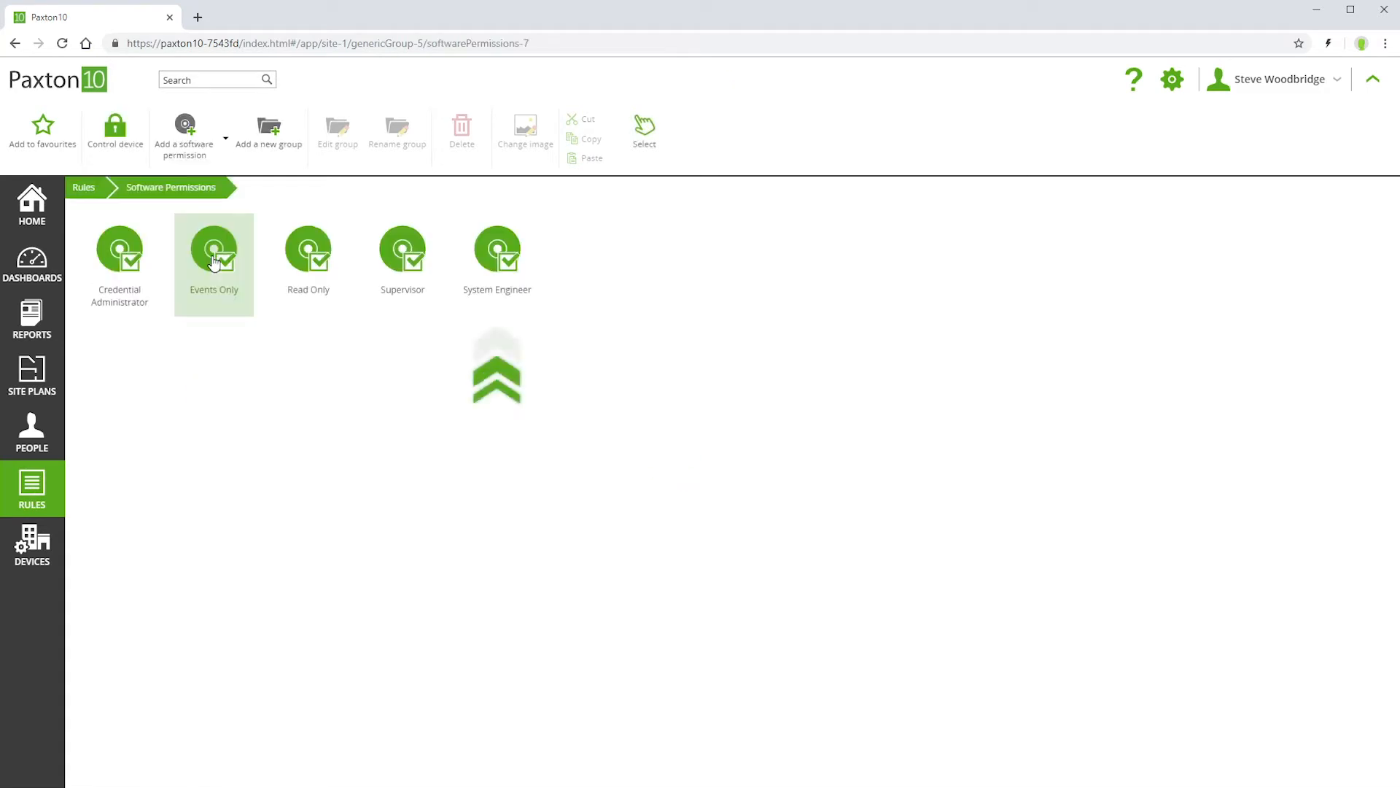
{"action": "left_click", "coordinate": [504, 264]}
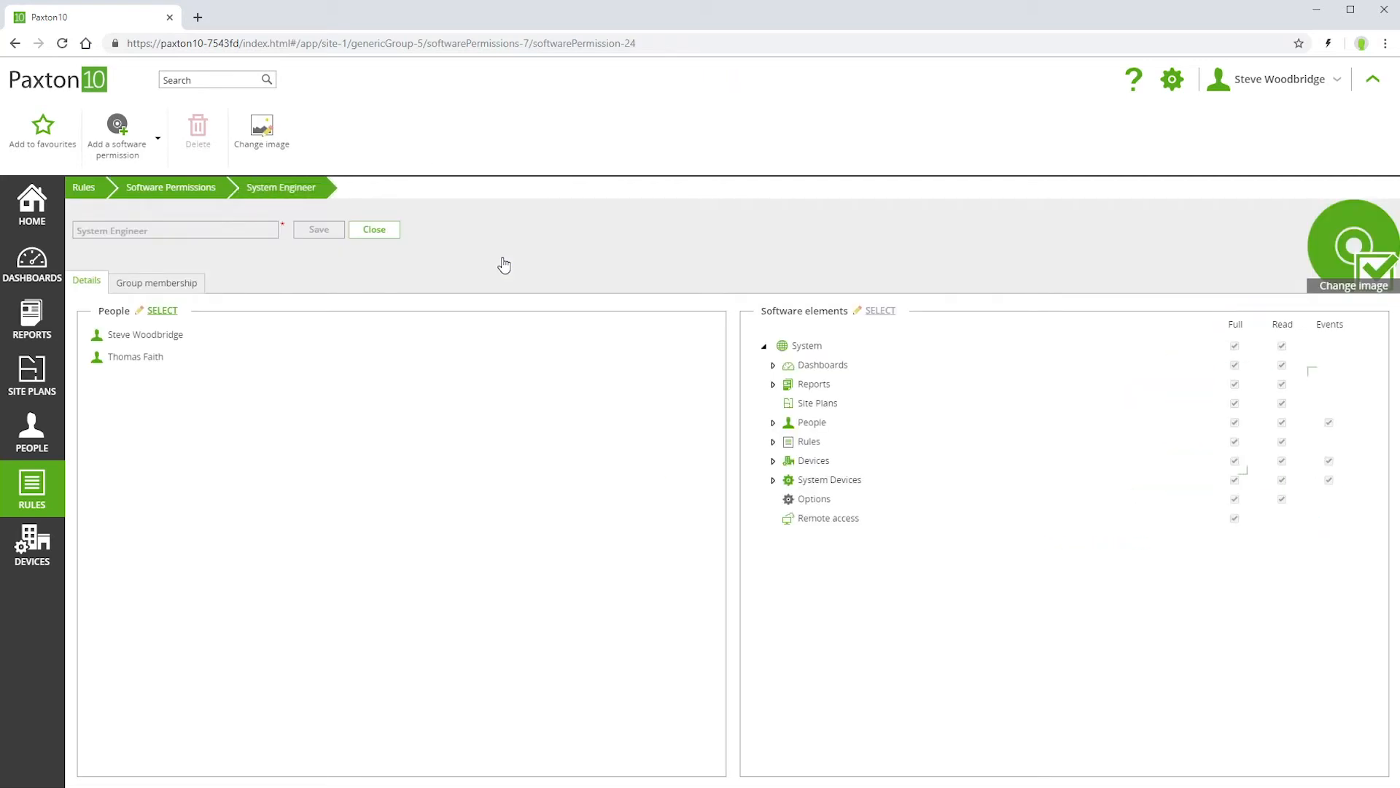
{"action": "left_click", "coordinate": [175, 188]}
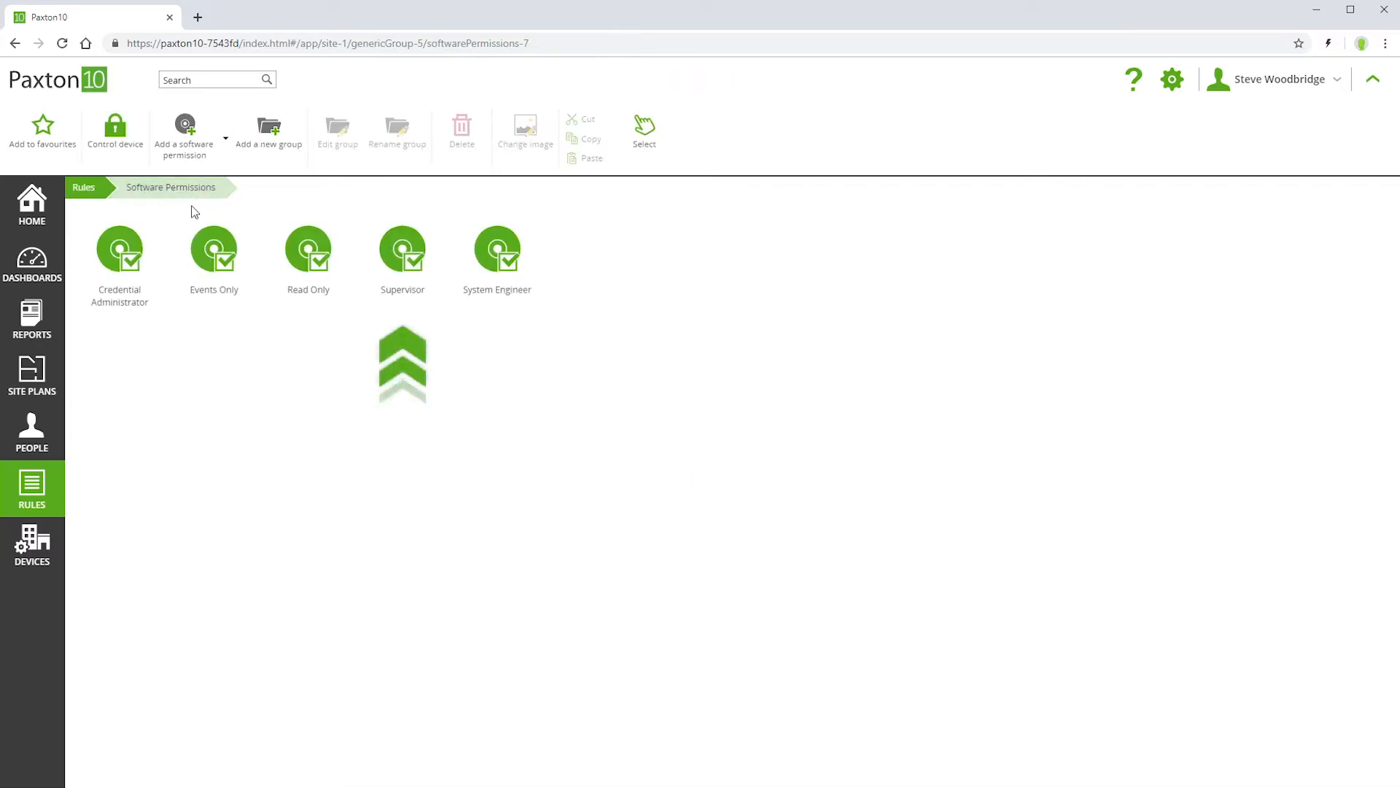
{"action": "left_click", "coordinate": [415, 275]}
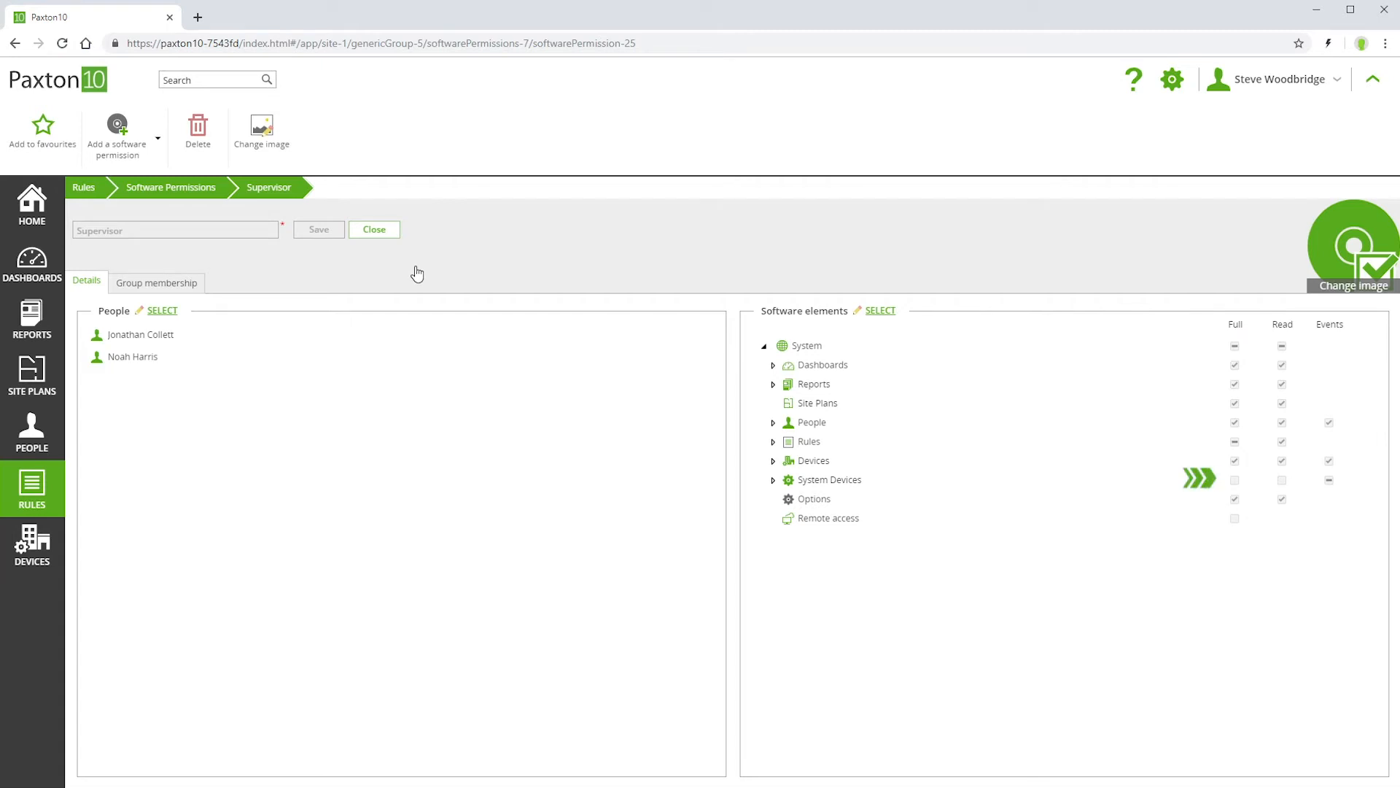
{"action": "left_click", "coordinate": [182, 191]}
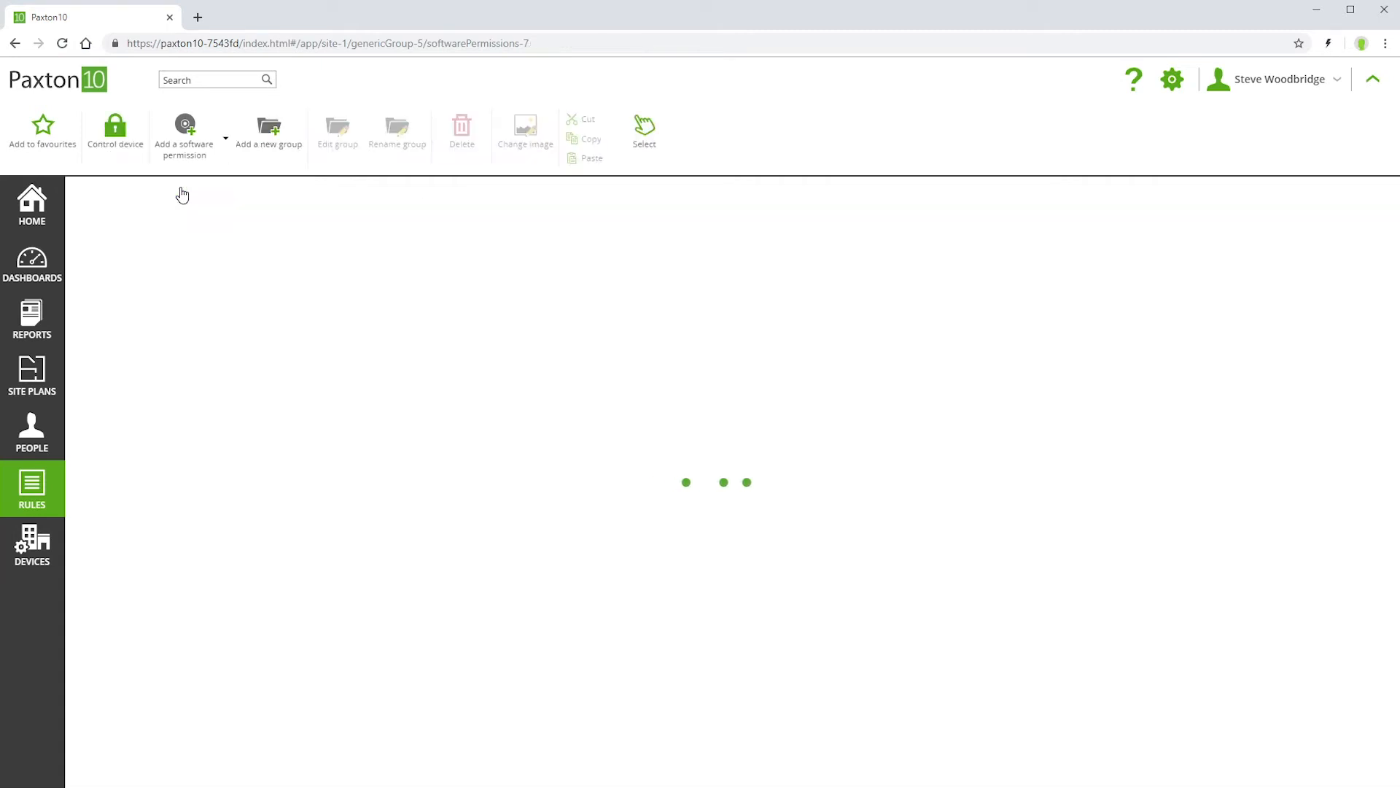
{"action": "left_click", "coordinate": [121, 262]}
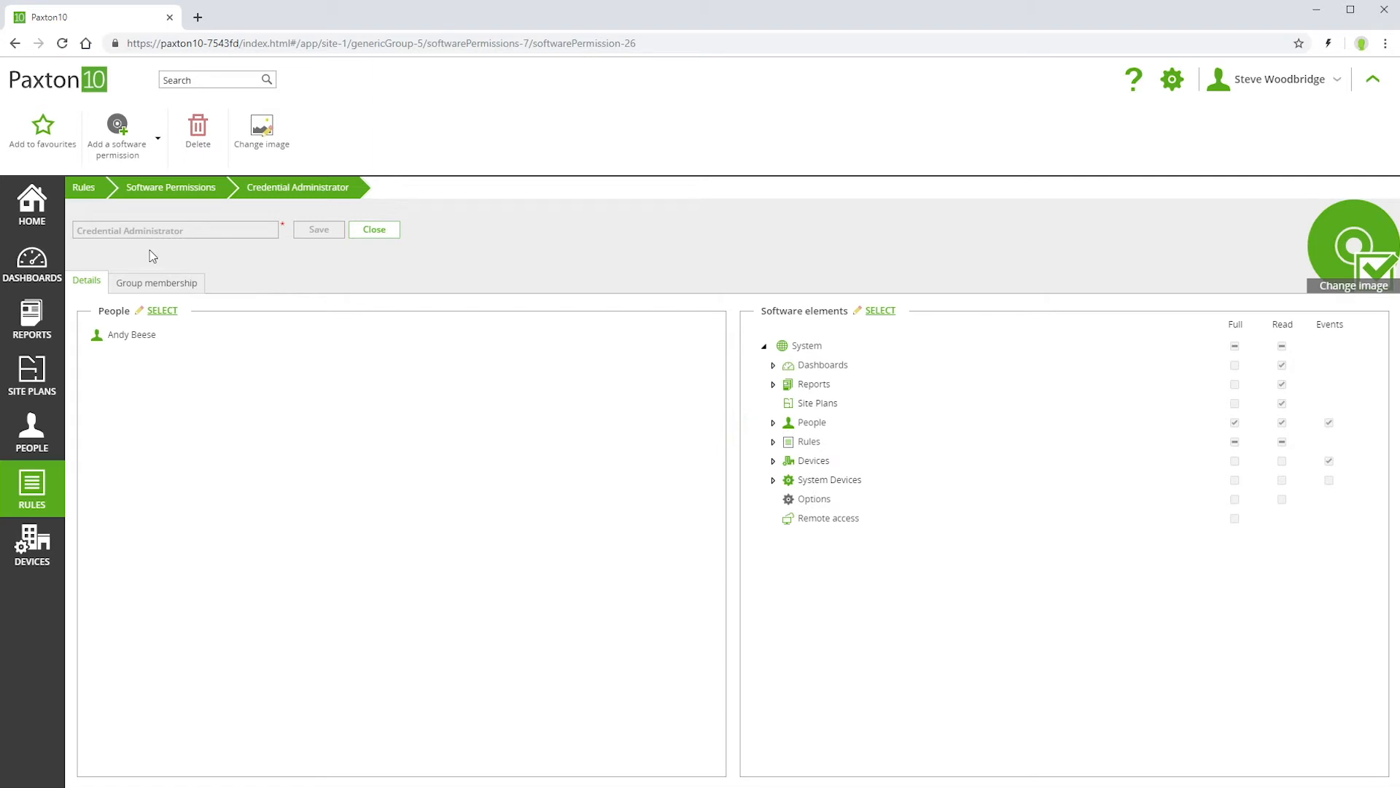
{"action": "left_click", "coordinate": [178, 186]}
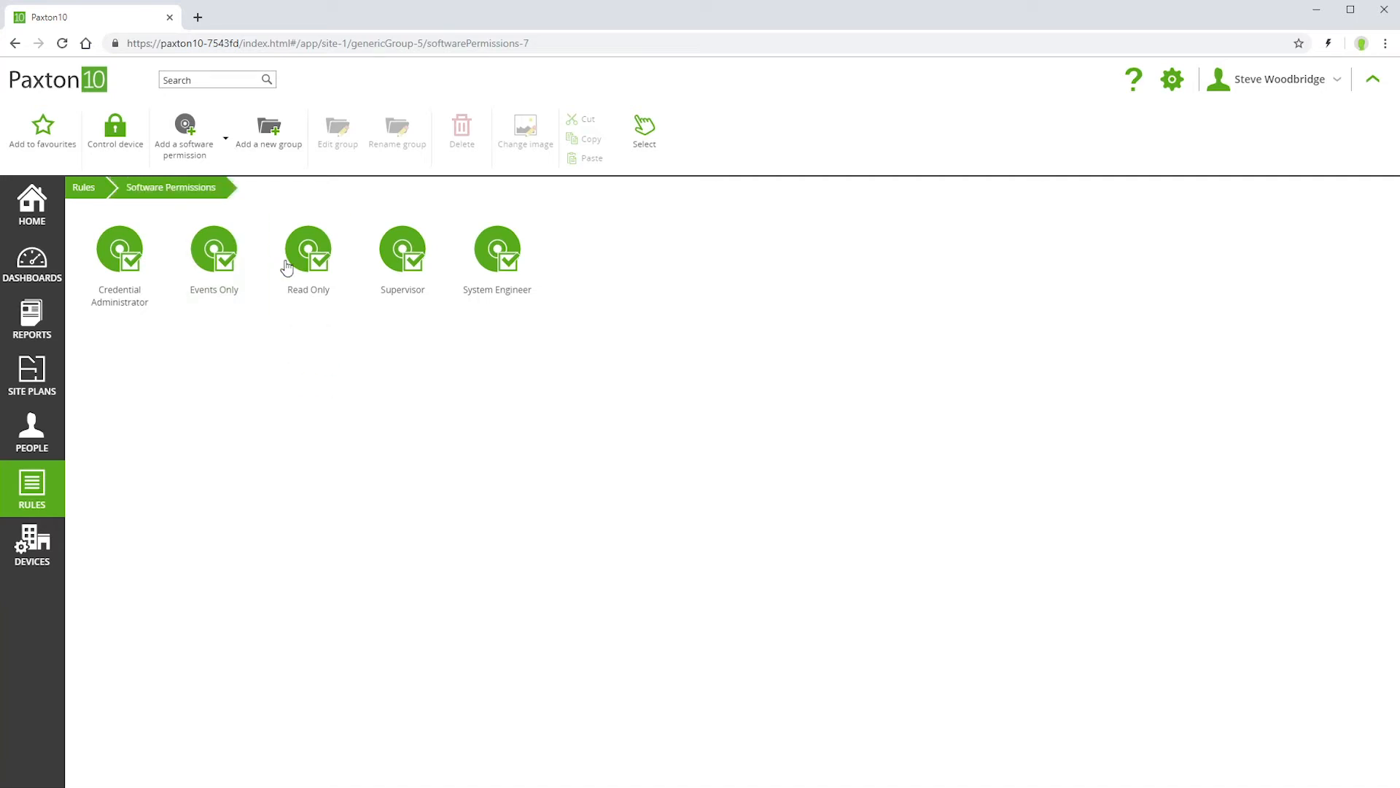
{"action": "double_click", "coordinate": [322, 270]}
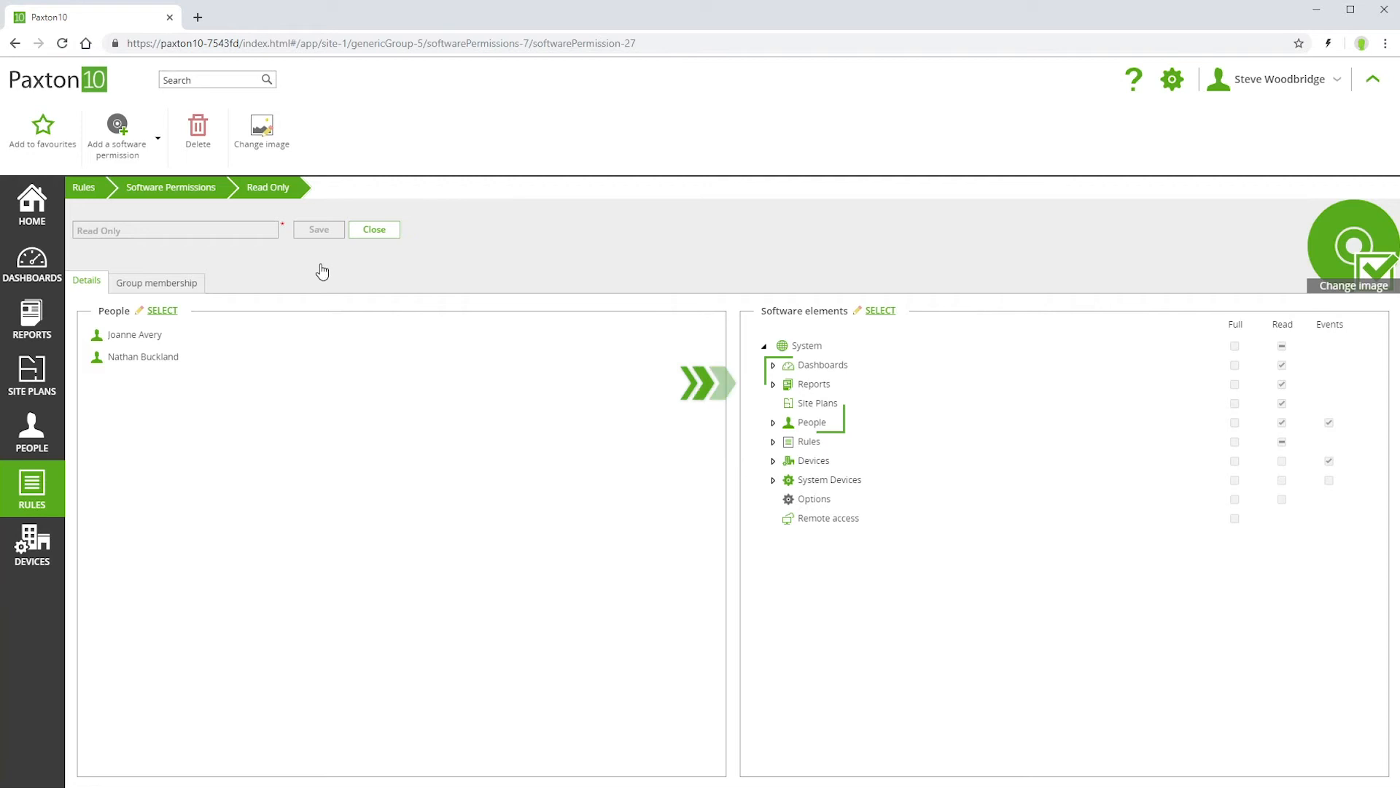
{"action": "left_click", "coordinate": [207, 191]}
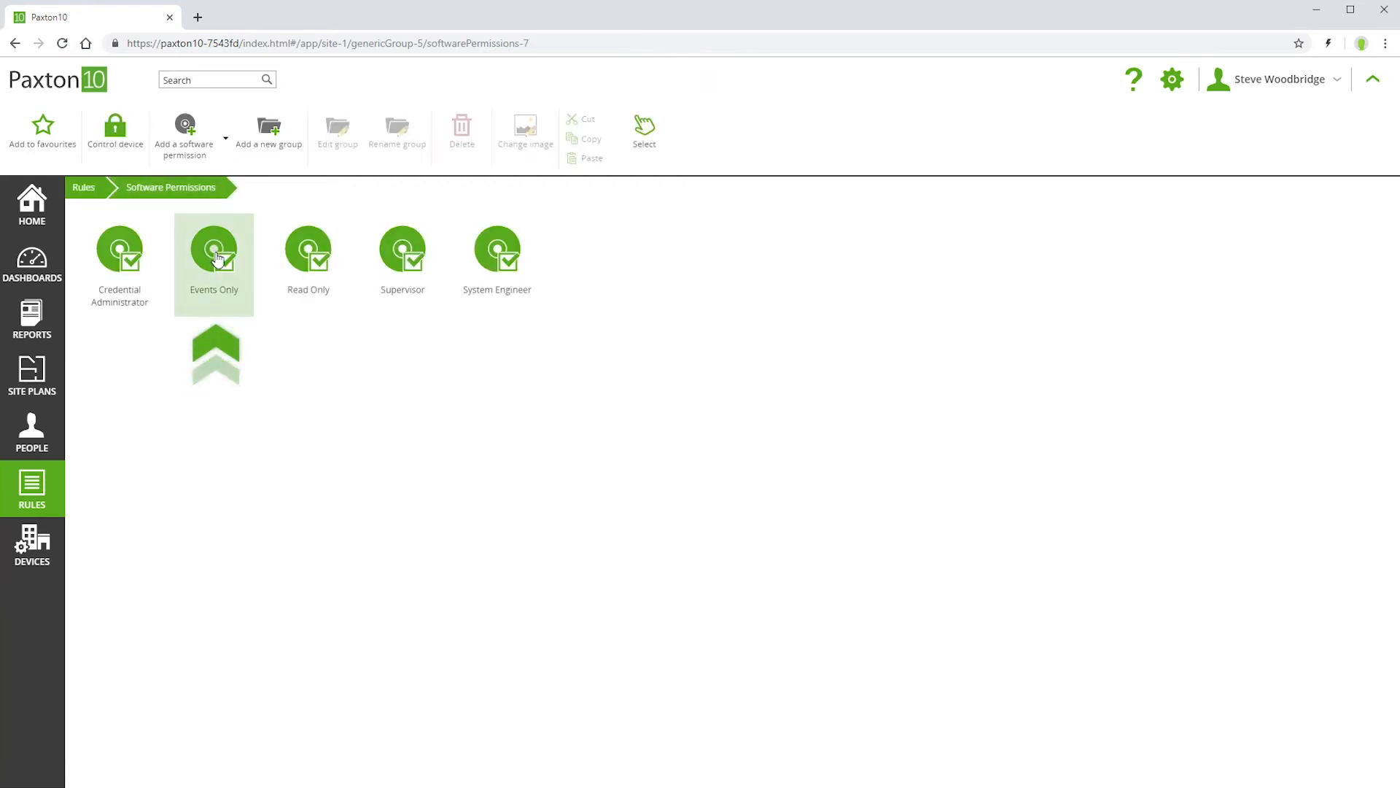
{"action": "left_click", "coordinate": [214, 252]}
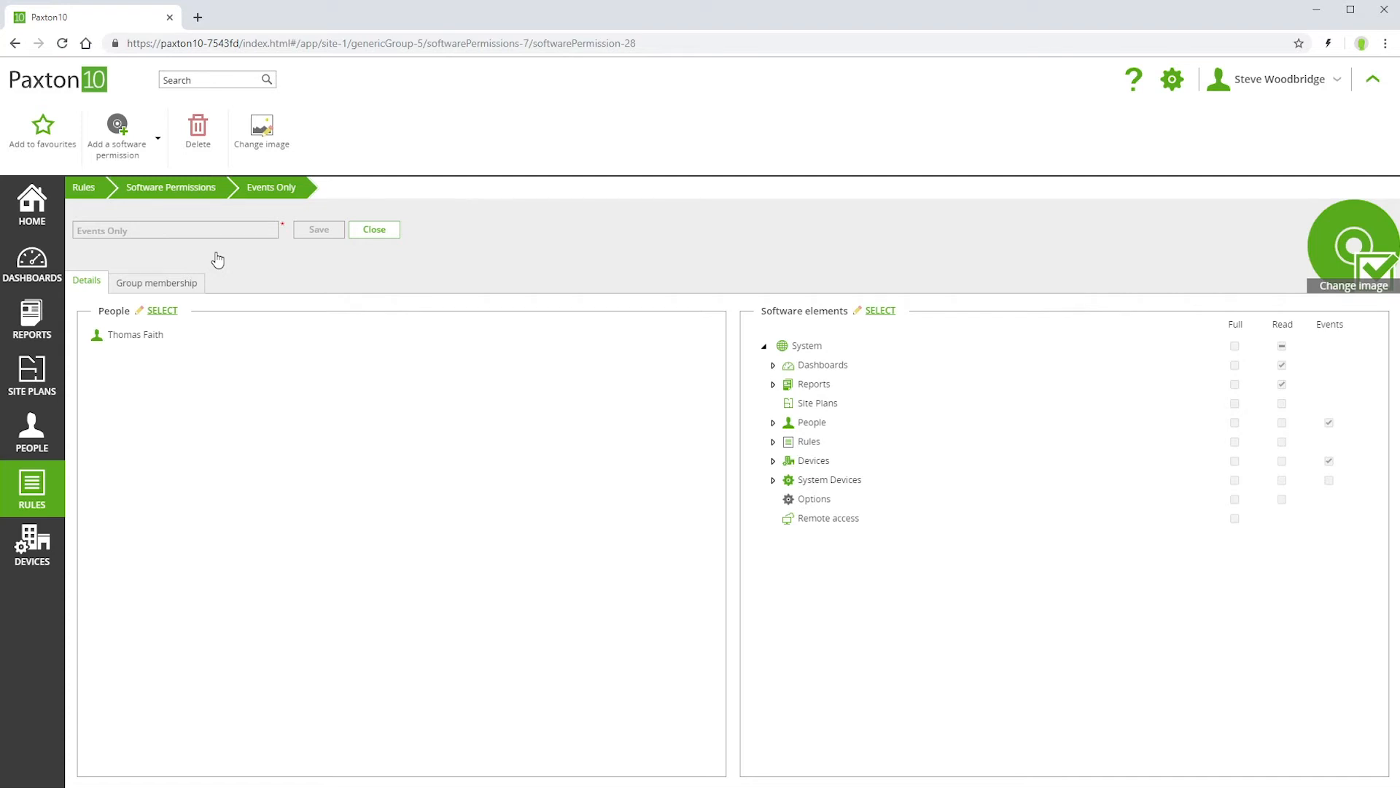
Create a software permission named HR and assign both people in the HR people group to it.
{"action": "left_click", "coordinate": [117, 149]}
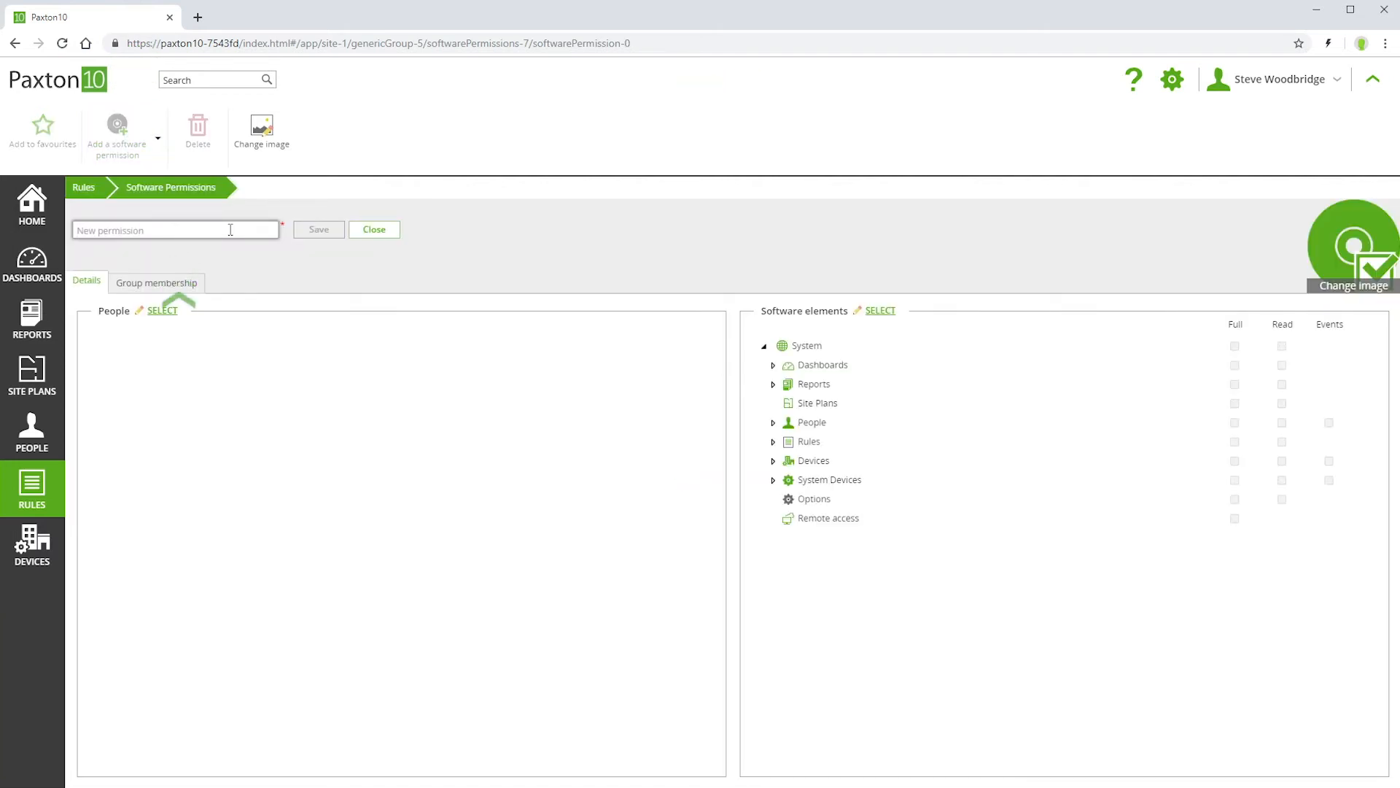
{"action": "type", "text": "HR"}
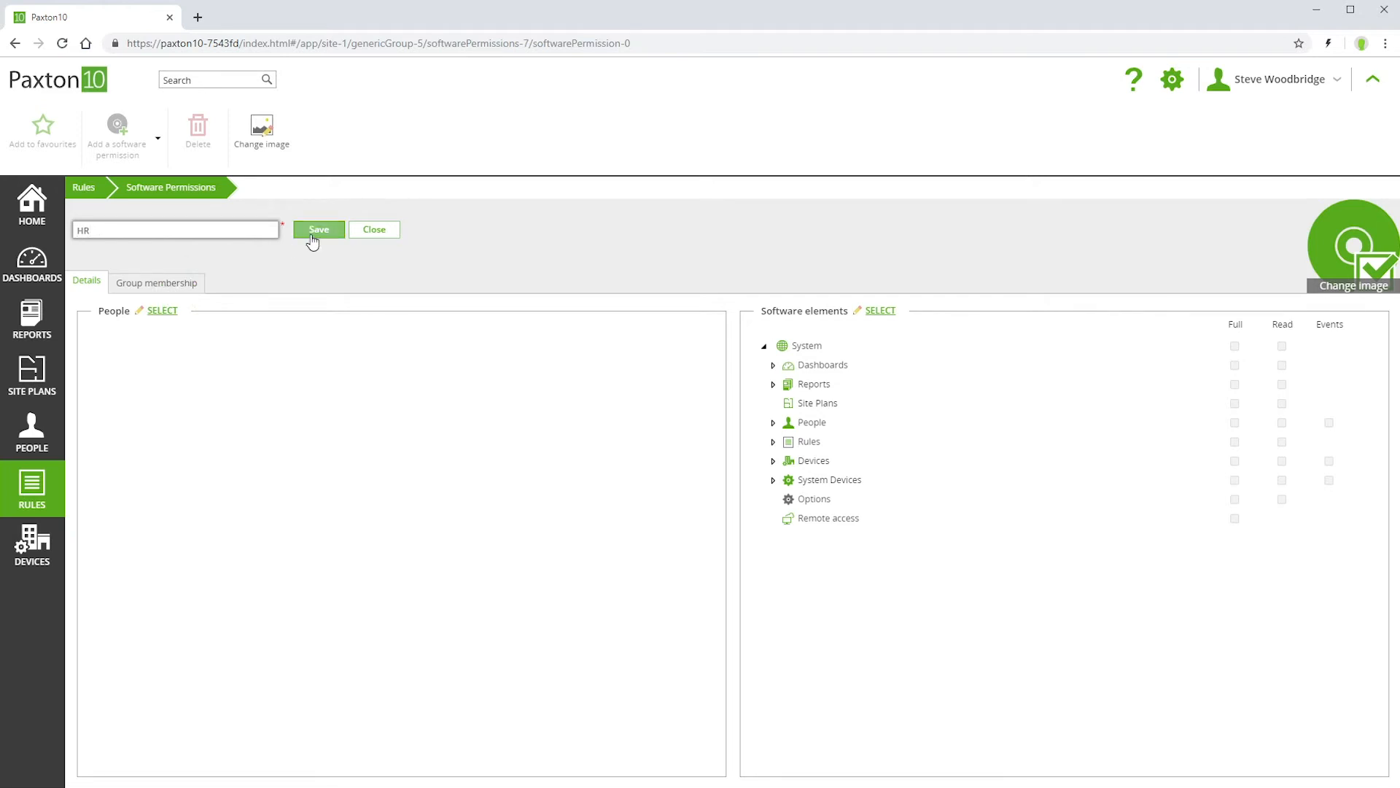
{"action": "left_click", "coordinate": [162, 311]}
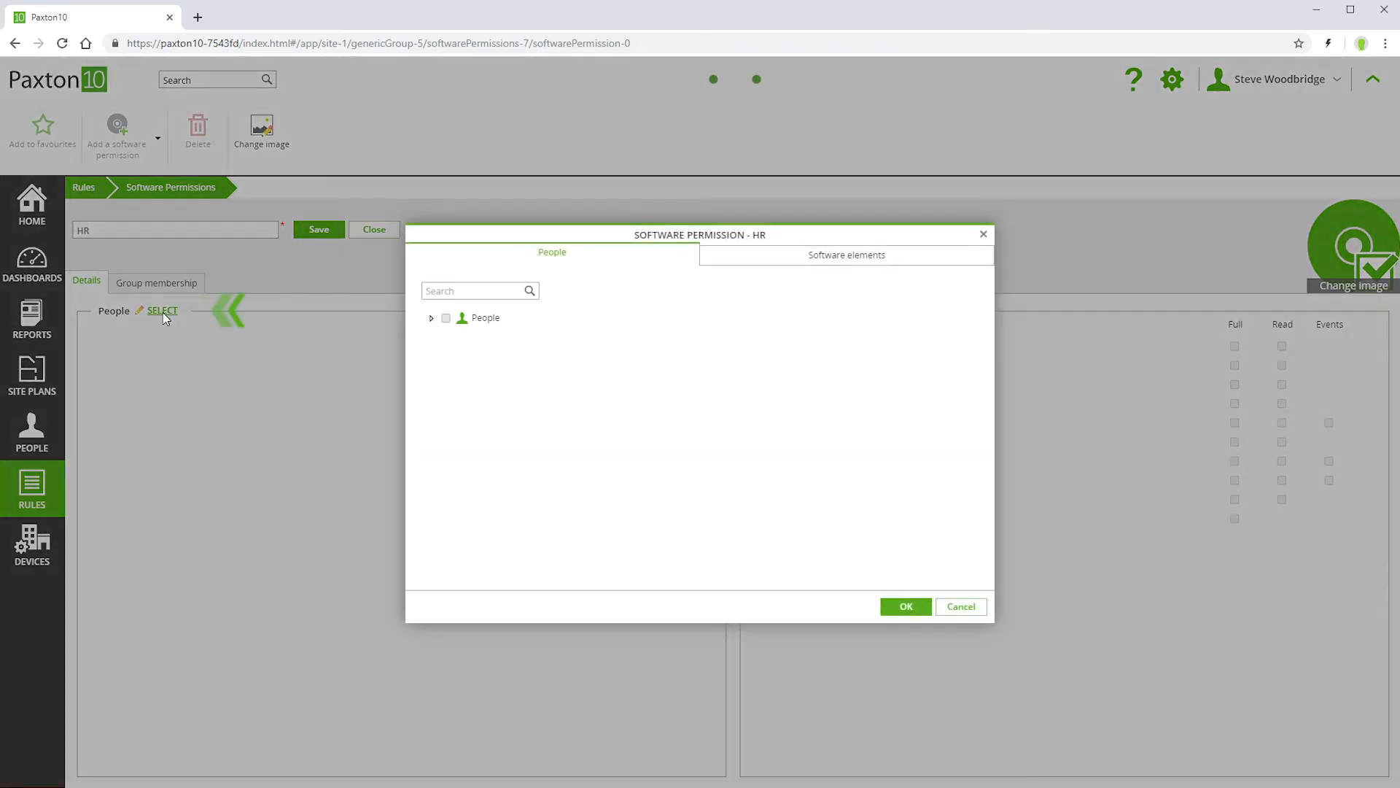
{"action": "left_click", "coordinate": [440, 356]}
{"action": "left_click", "coordinate": [462, 375]}
{"action": "left_click", "coordinate": [463, 395]}
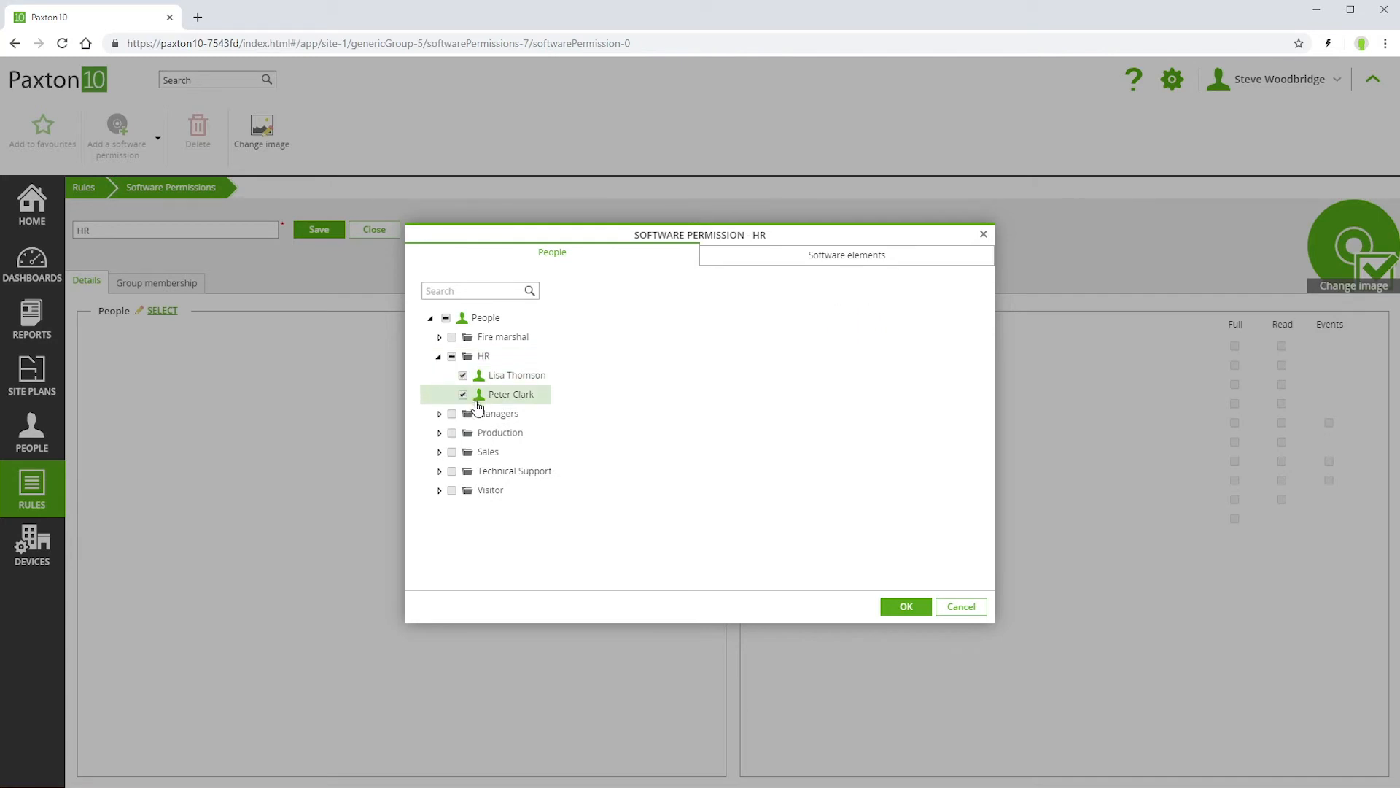
Grant the HR permission full access to Reports, People and Remote access plus read access to Site Plans, and save it.
{"action": "left_click", "coordinate": [851, 257]}
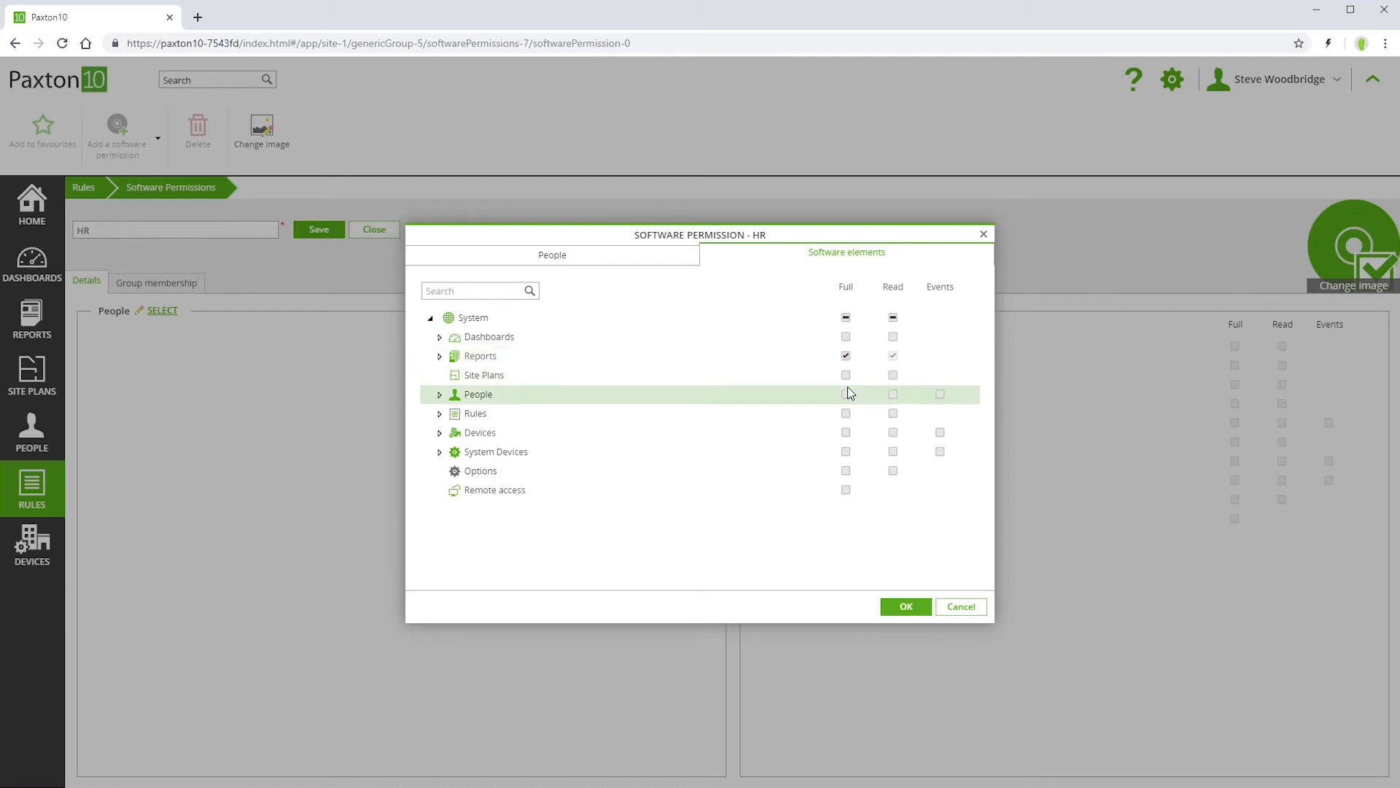
{"action": "left_click", "coordinate": [892, 375]}
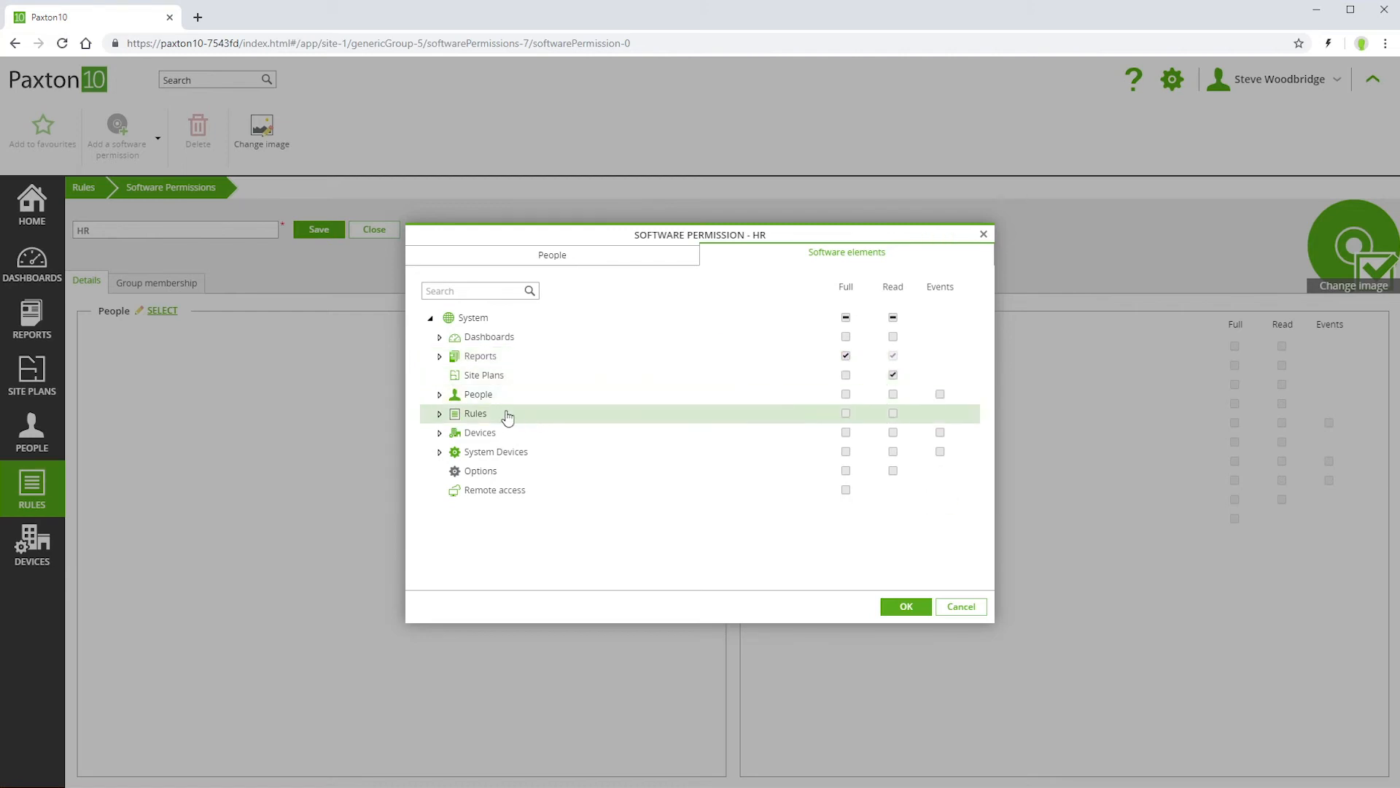
{"action": "left_click", "coordinate": [439, 395]}
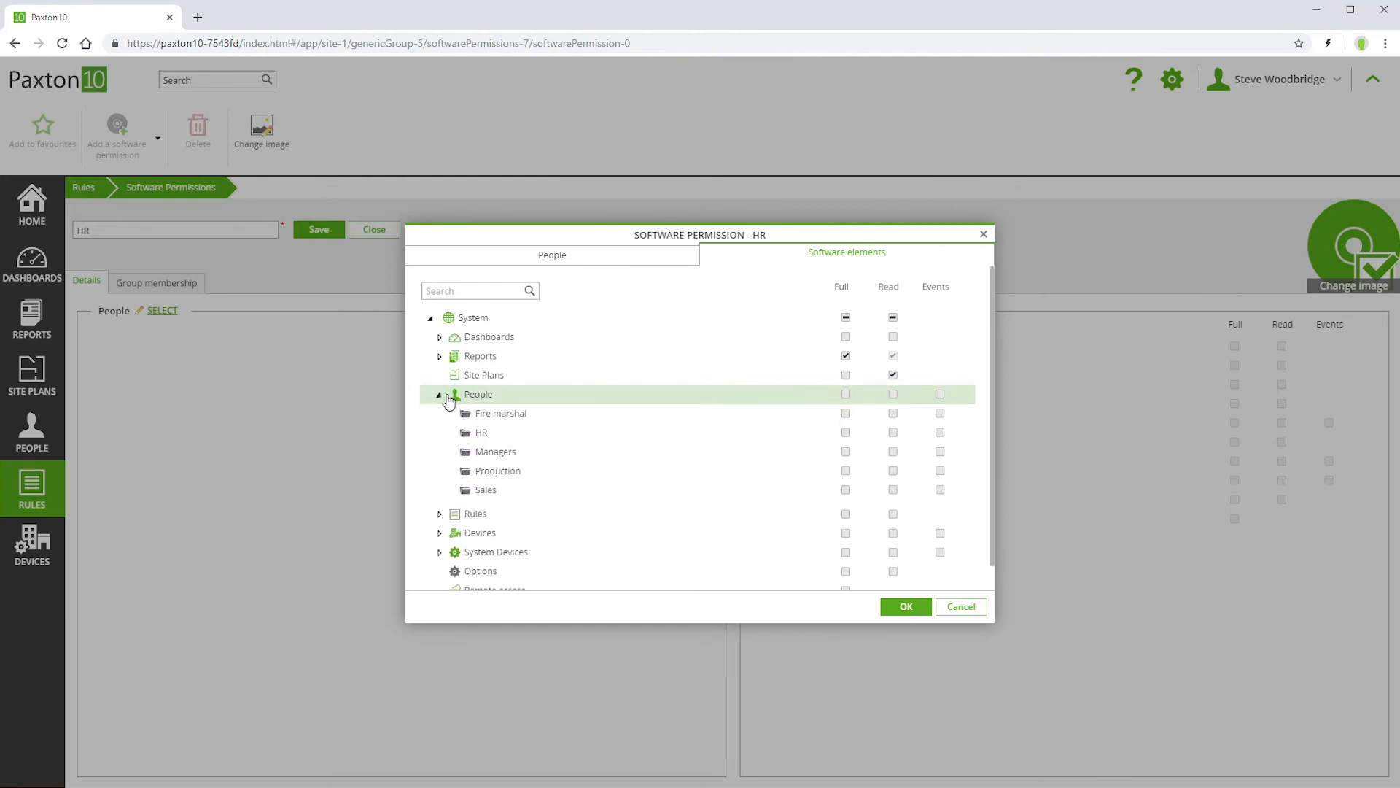
{"action": "left_click", "coordinate": [846, 395]}
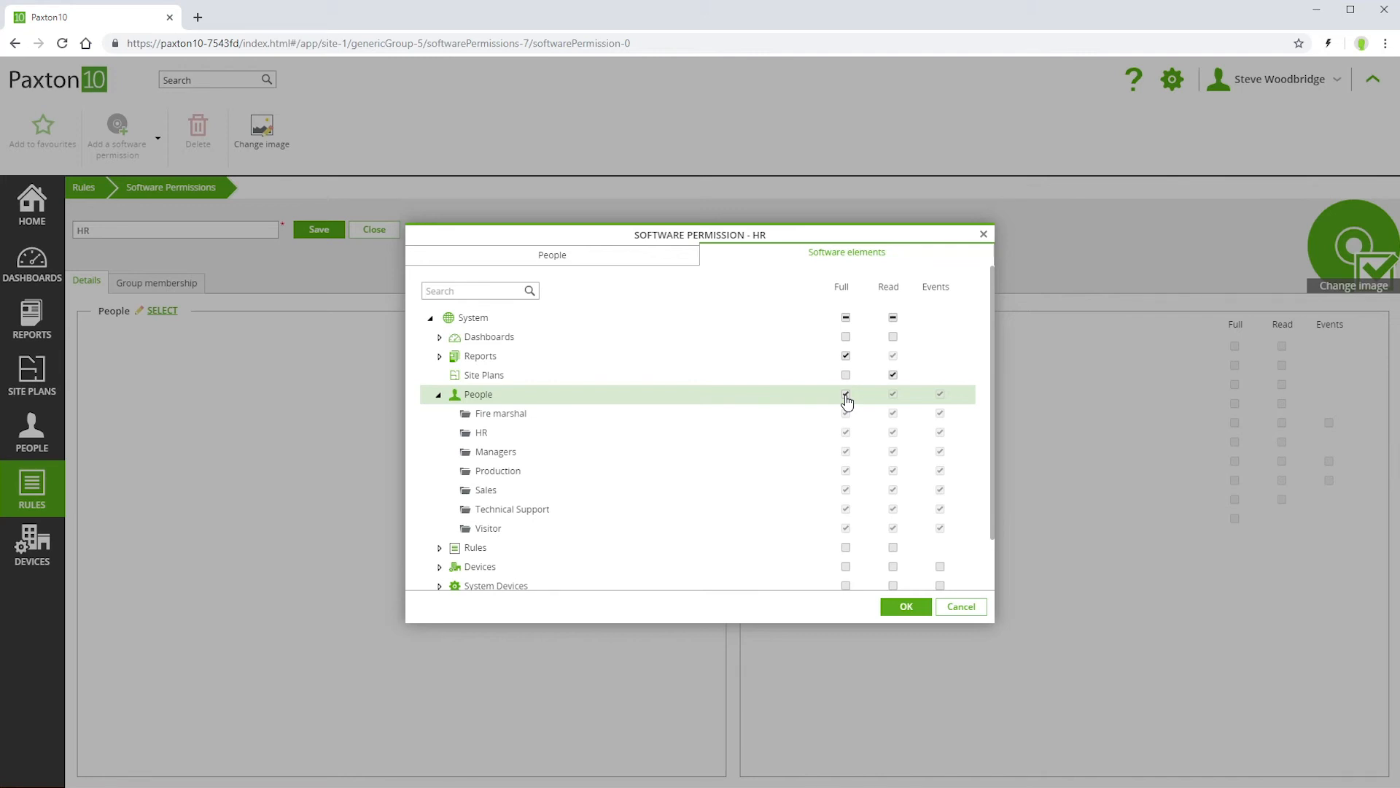
{"action": "left_click", "coordinate": [438, 396]}
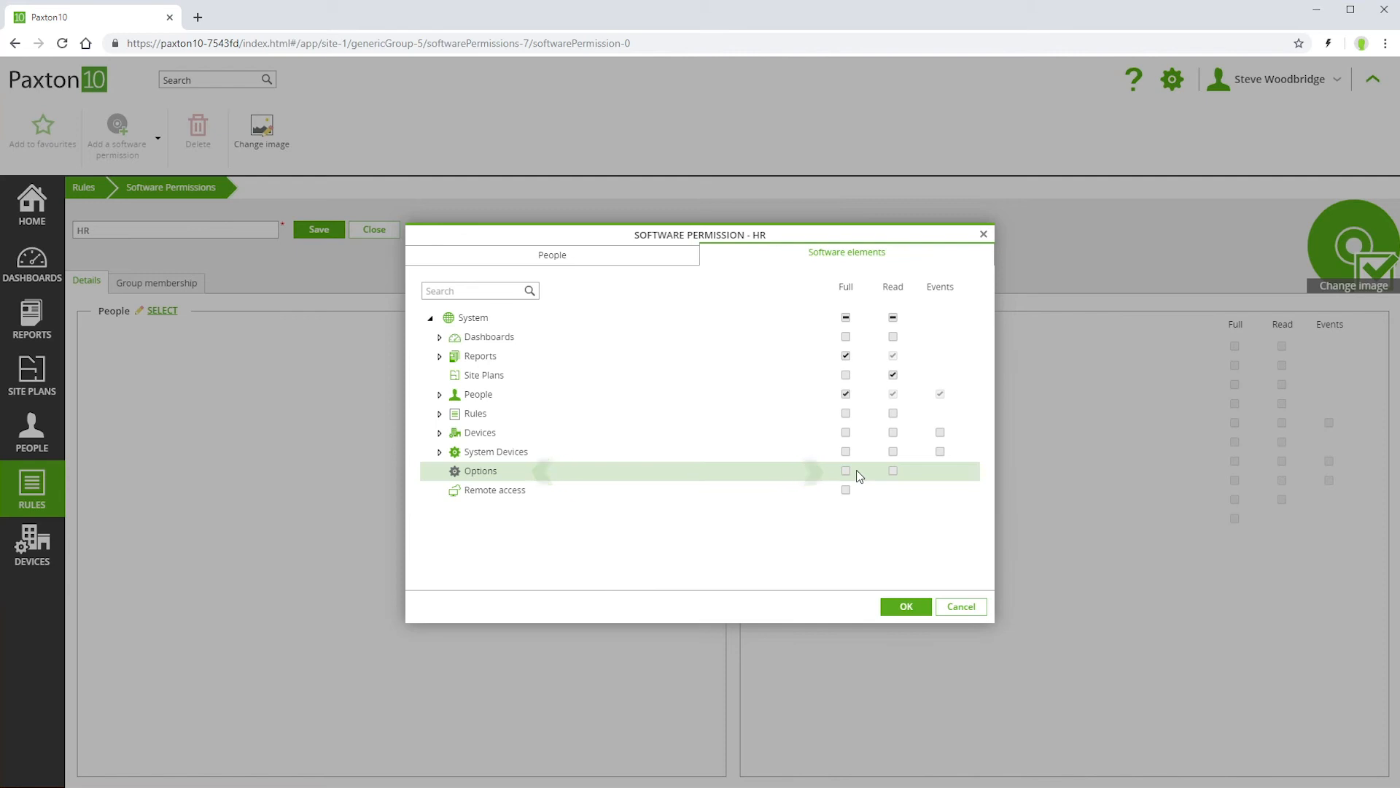
{"action": "left_click", "coordinate": [845, 491]}
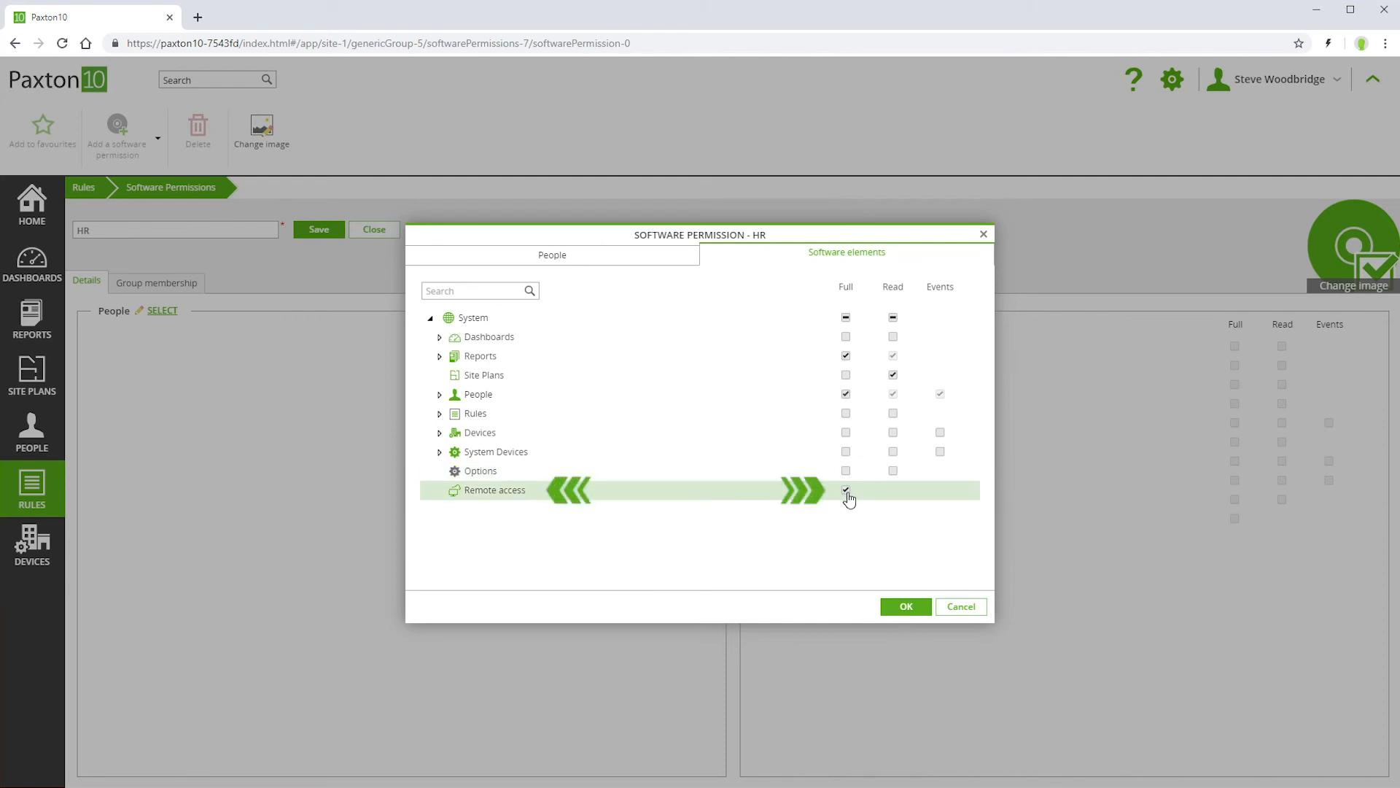
{"action": "left_click", "coordinate": [906, 609]}
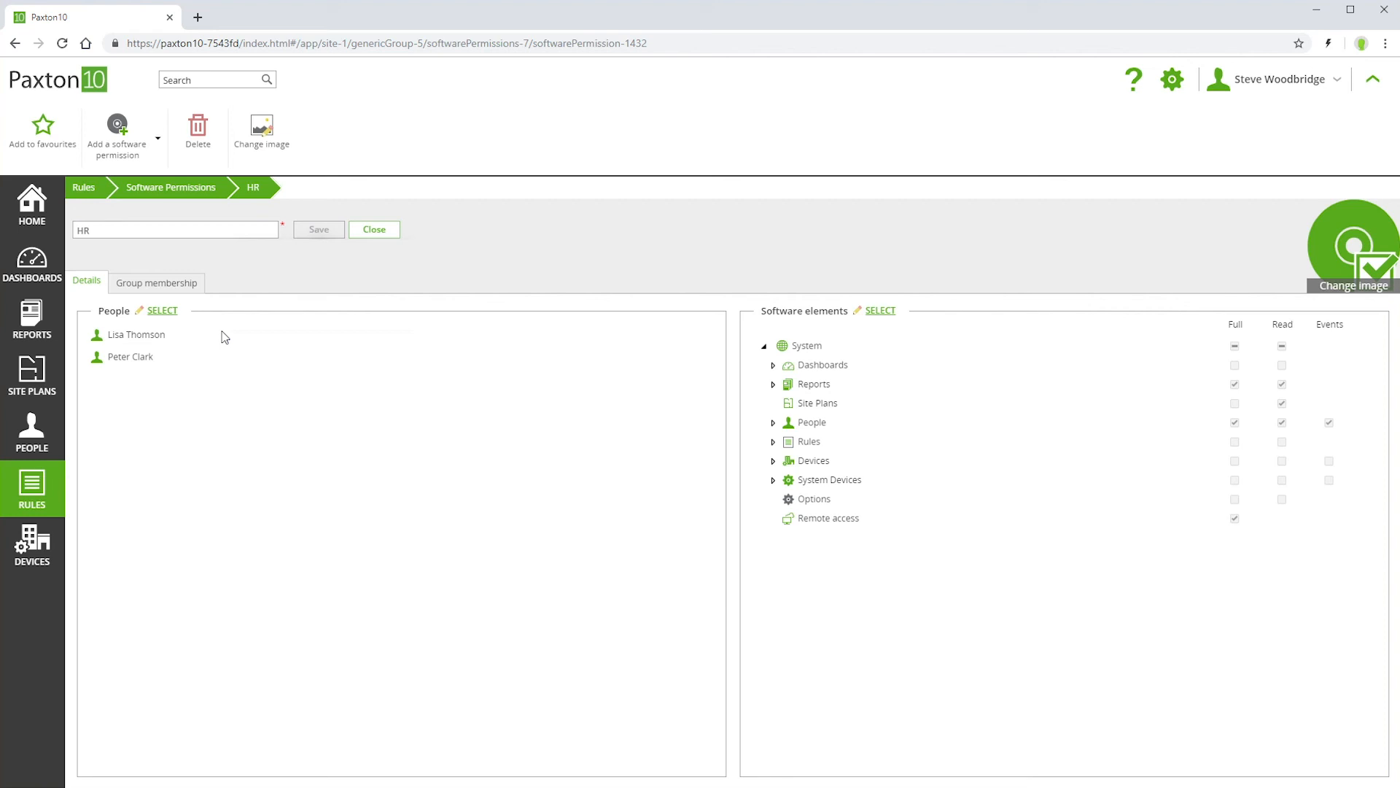
Add the Supervisor software permission to the first person in the HR people group and save the record.
{"action": "left_click", "coordinate": [27, 437]}
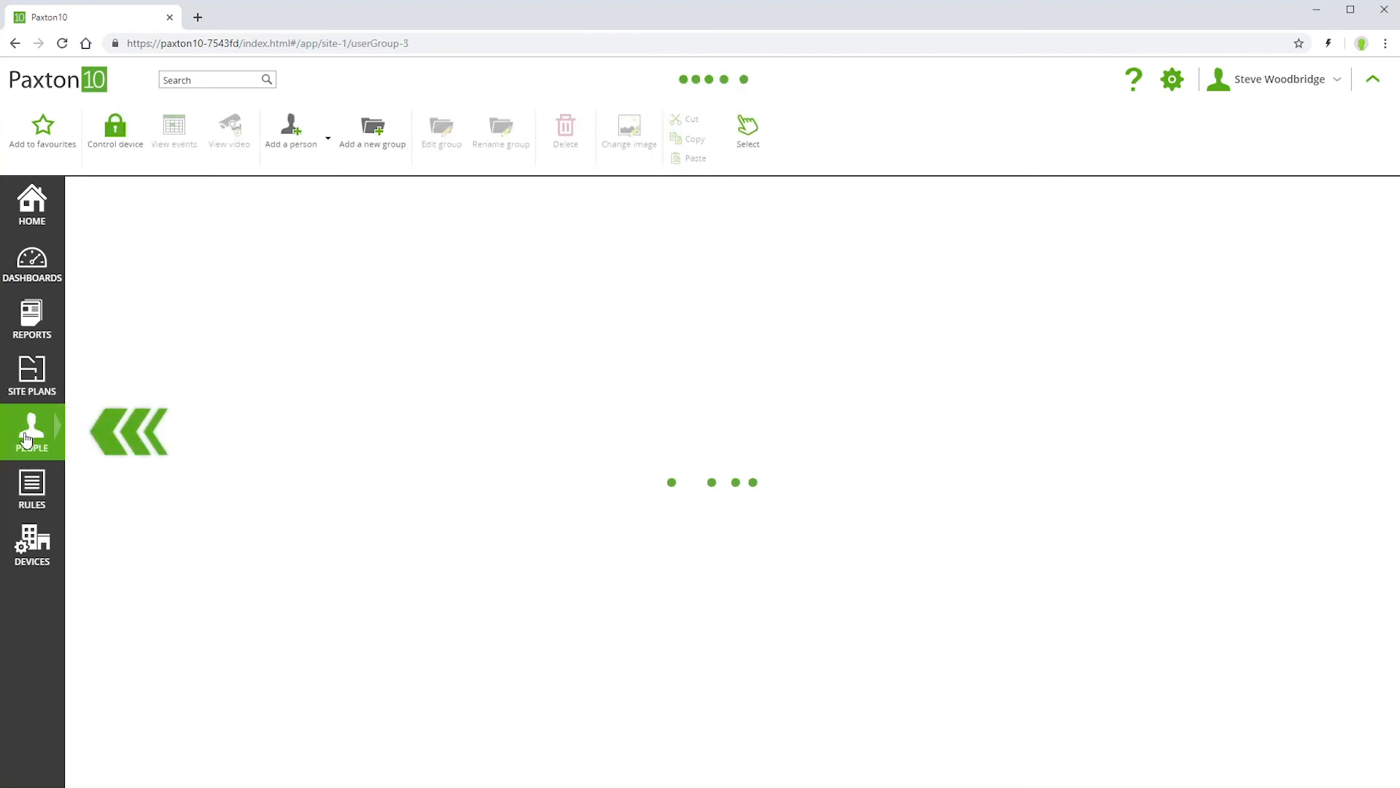
{"action": "double_click", "coordinate": [215, 256]}
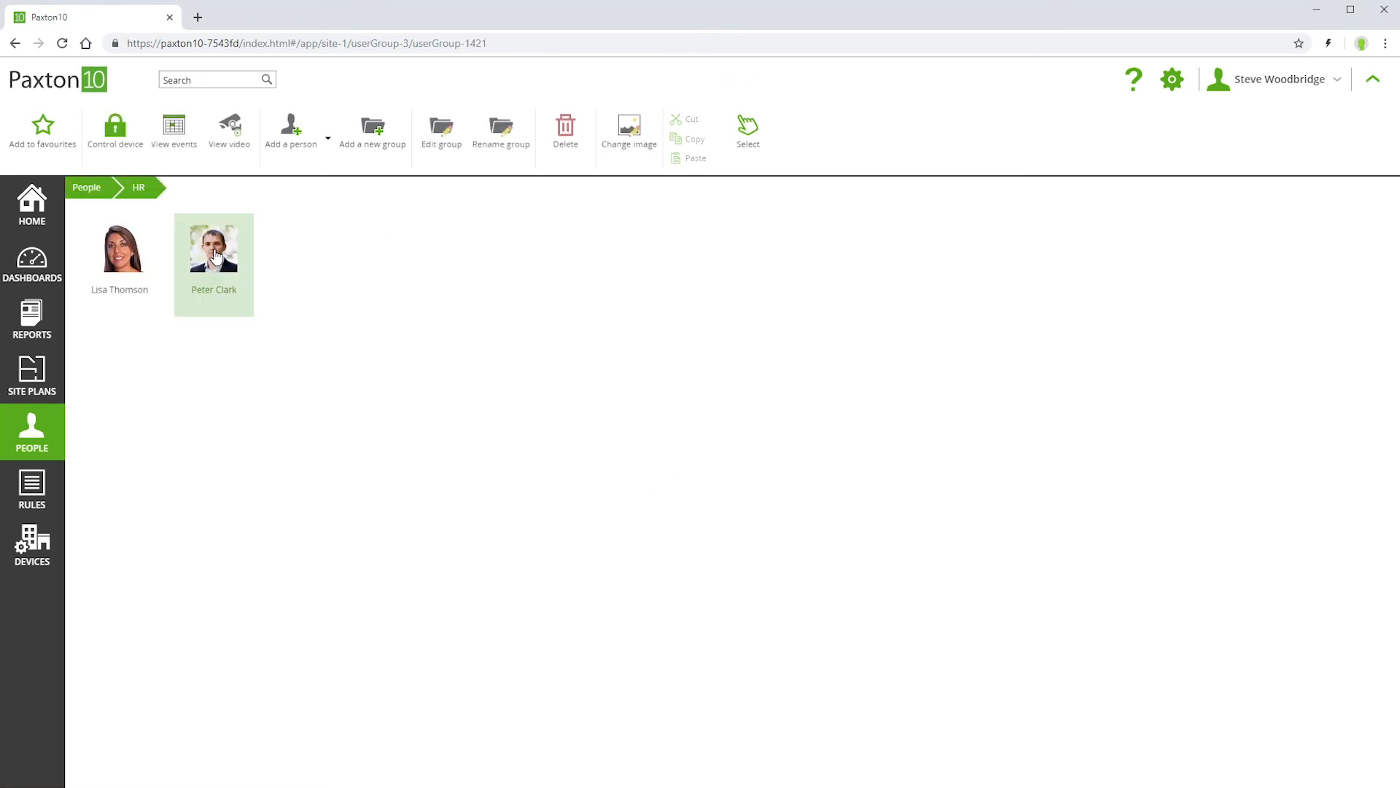
{"action": "left_click", "coordinate": [122, 274]}
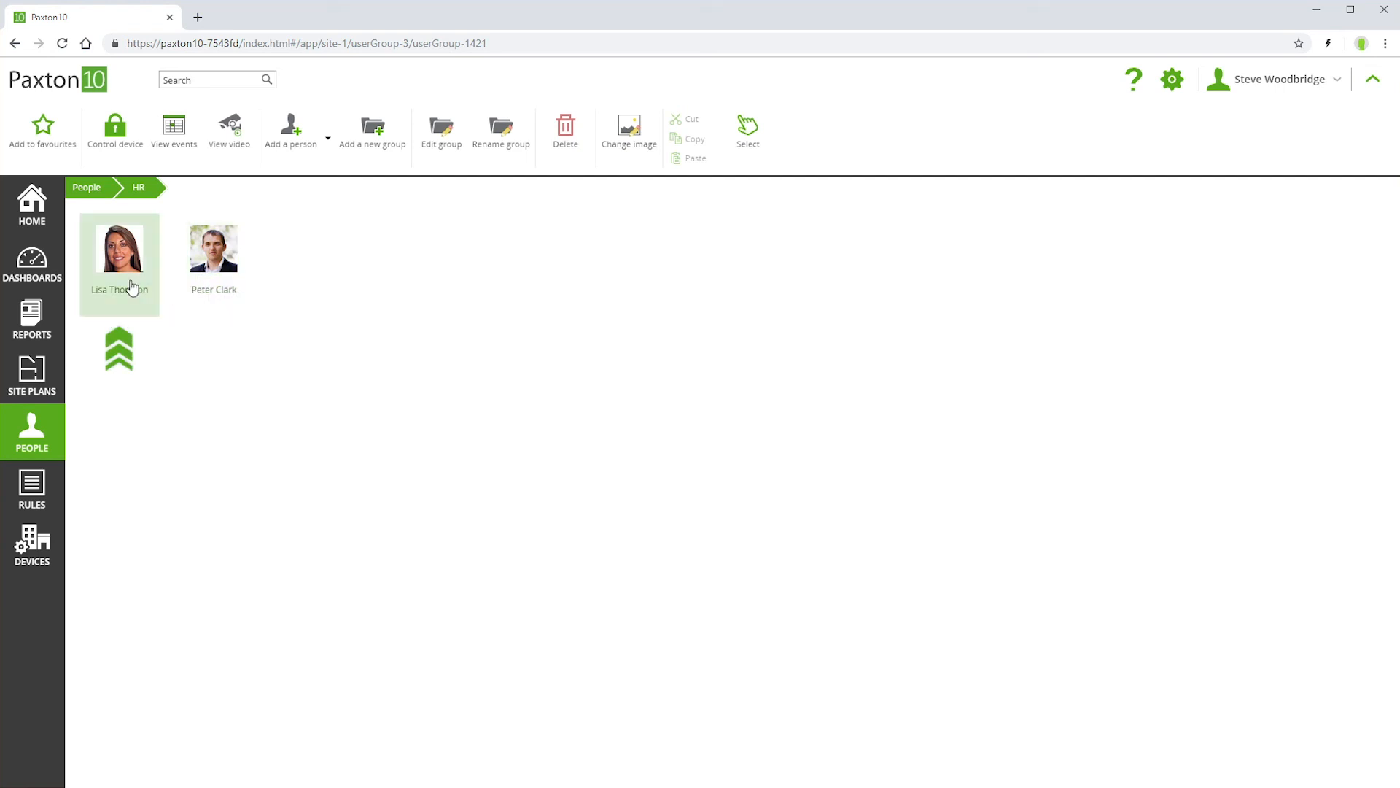
{"action": "double_click", "coordinate": [122, 274]}
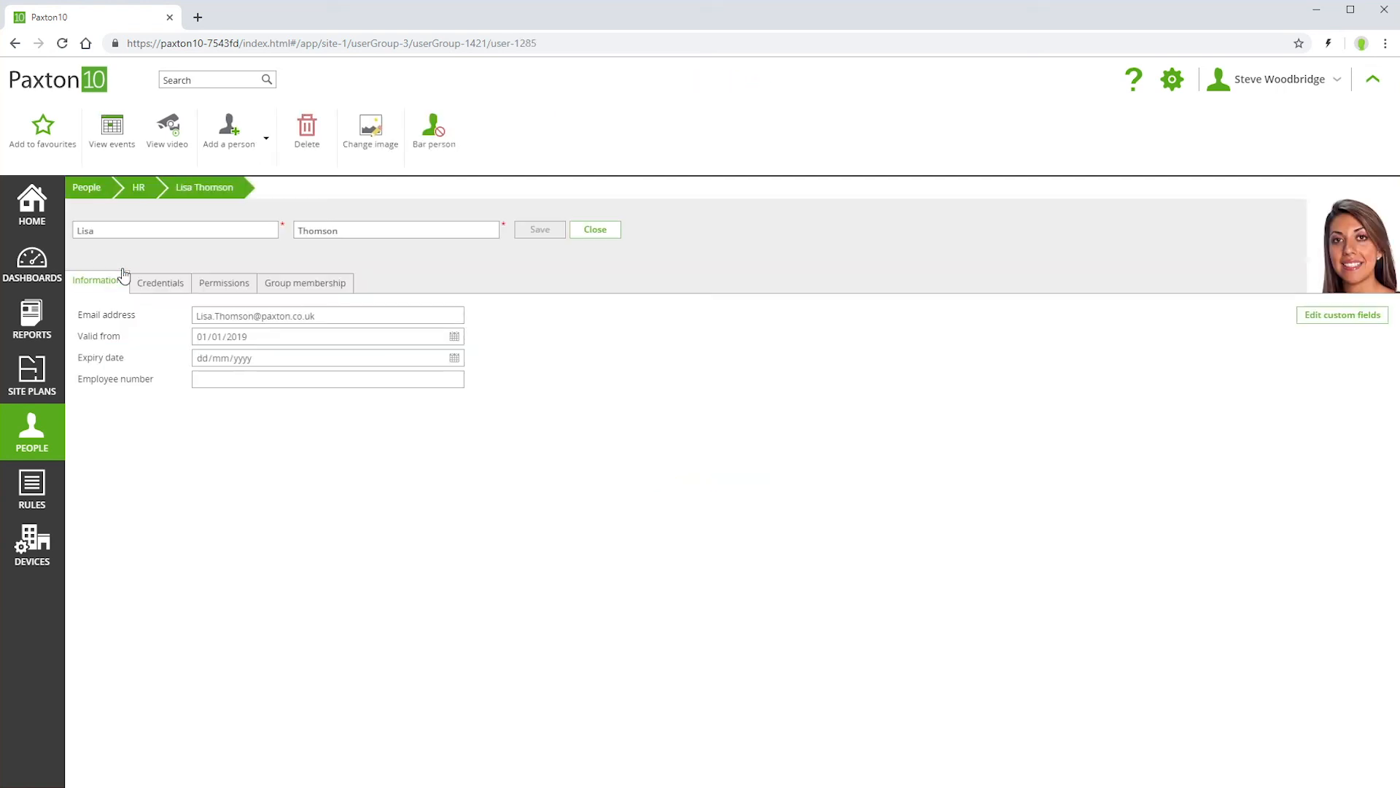
{"action": "left_click", "coordinate": [221, 287]}
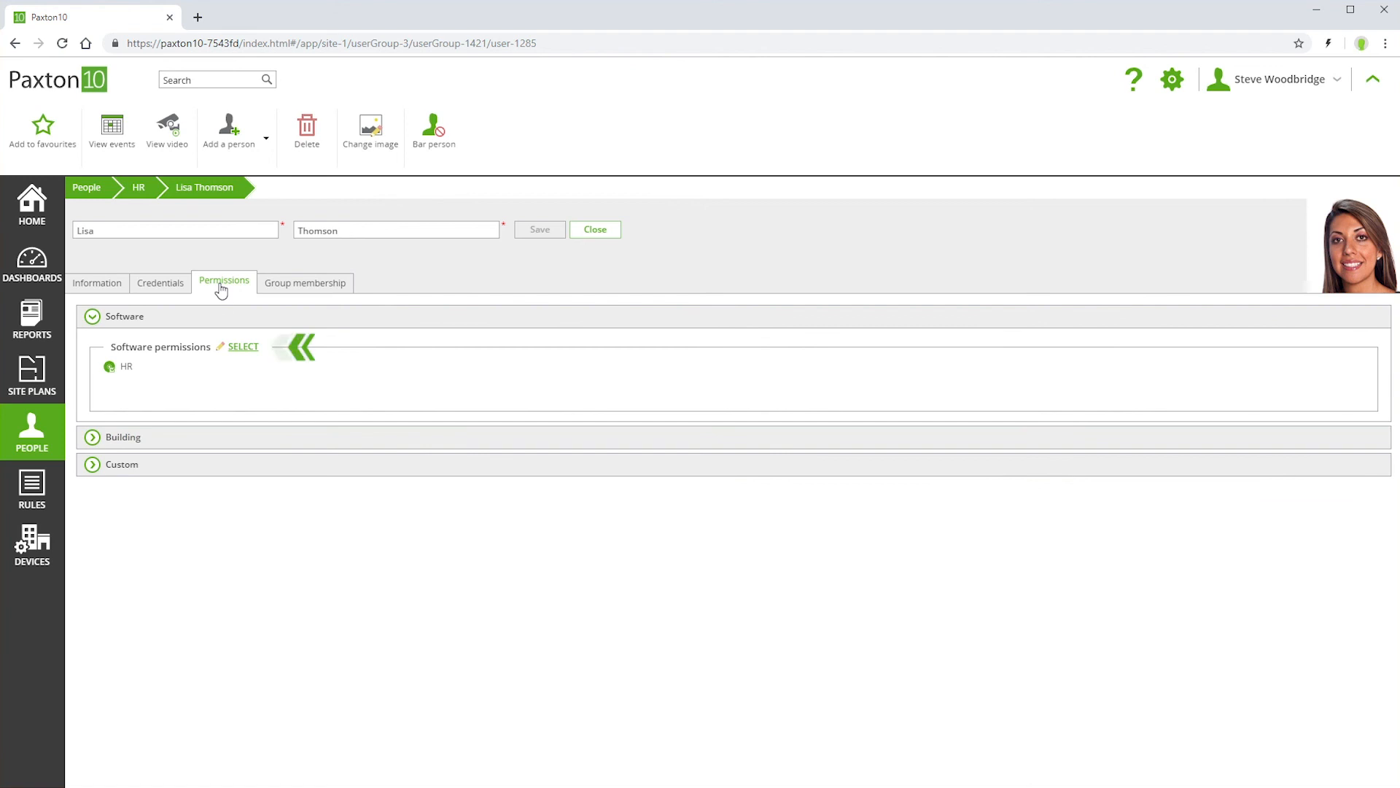
{"action": "left_click", "coordinate": [243, 348]}
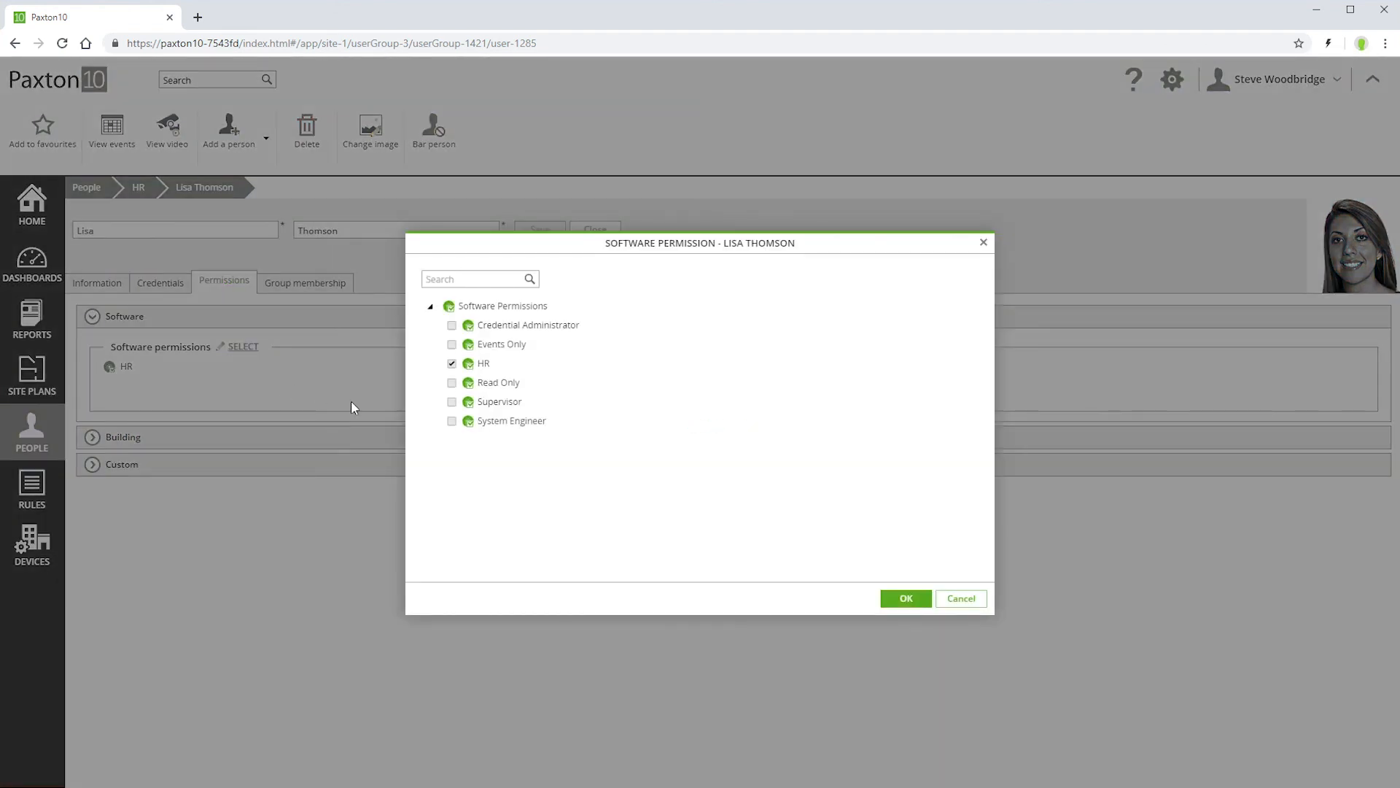
{"action": "left_click", "coordinate": [451, 401]}
{"action": "left_click", "coordinate": [903, 600]}
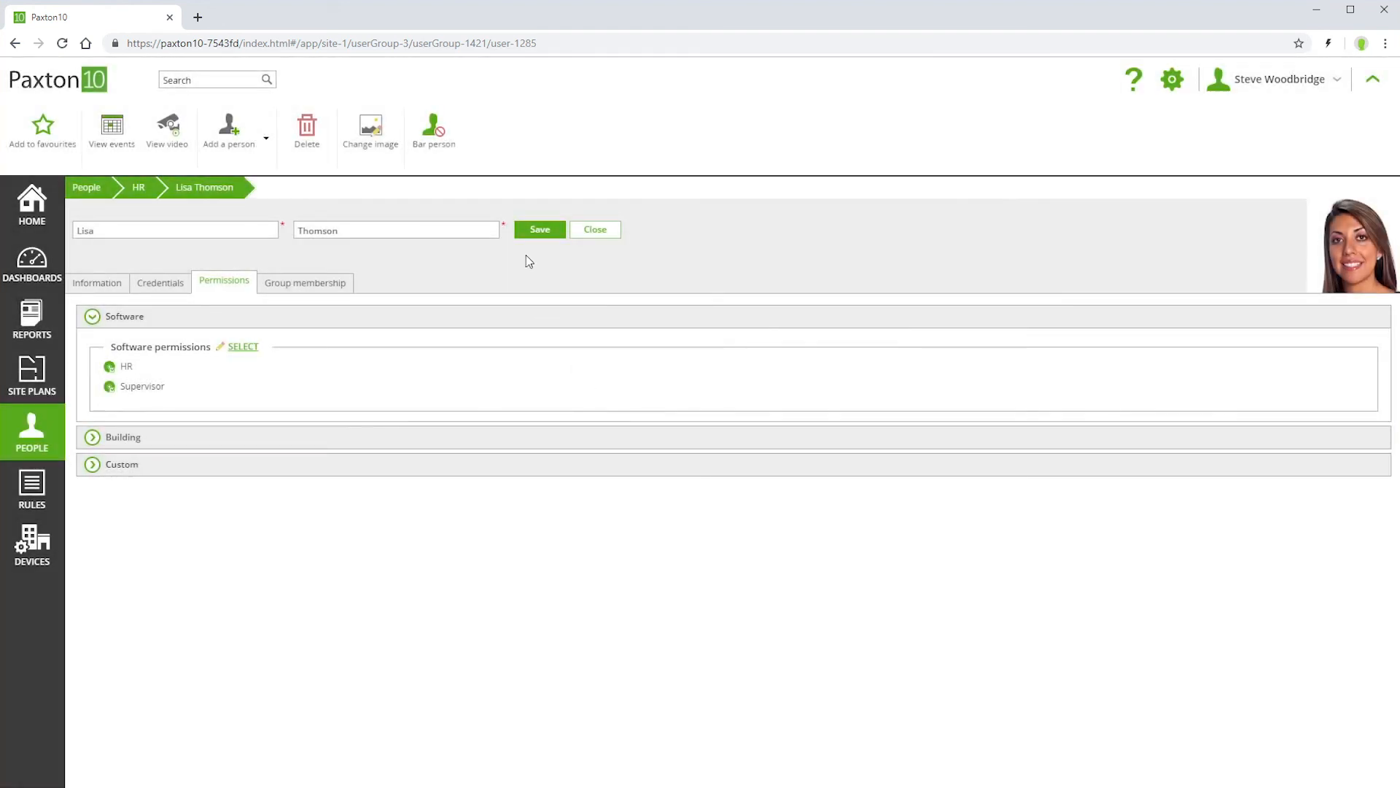
{"action": "left_click", "coordinate": [526, 235]}
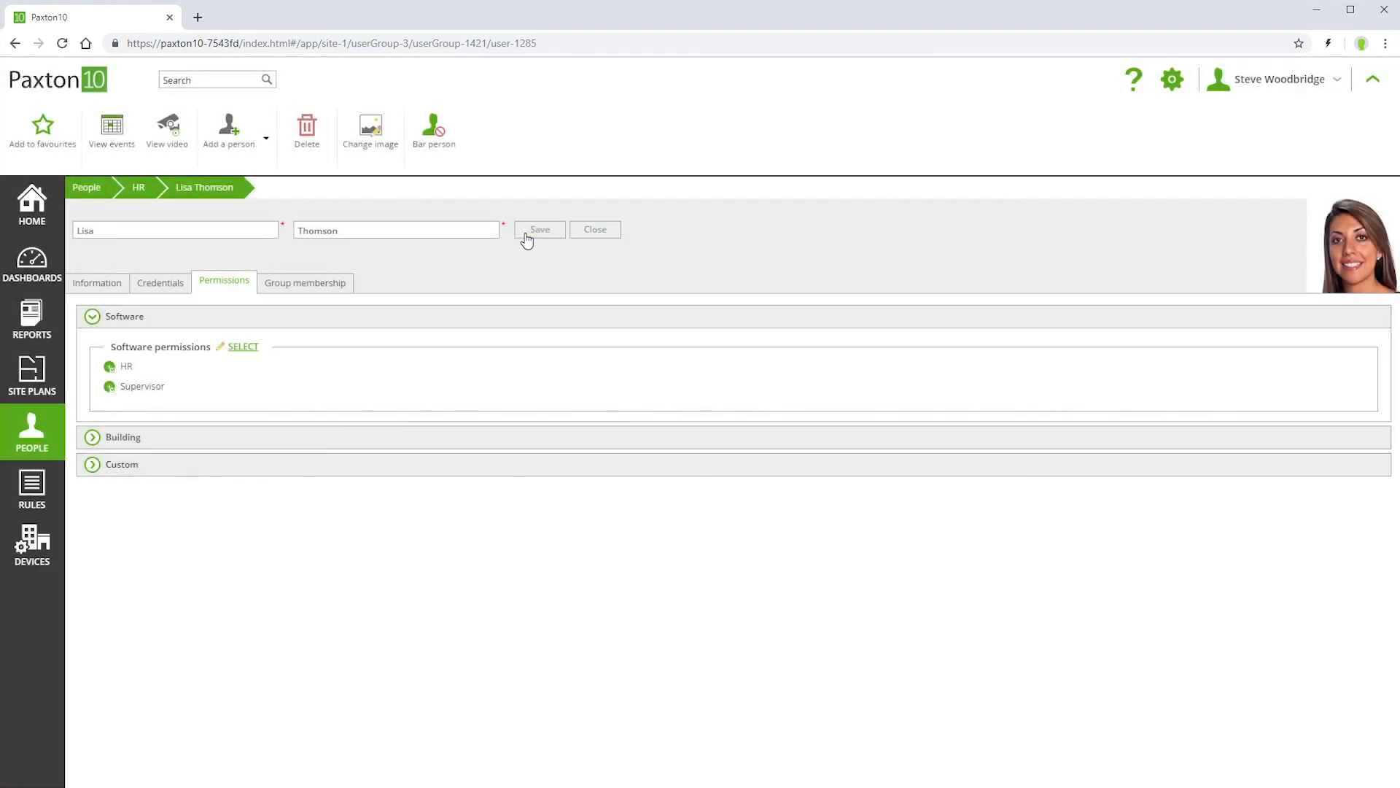